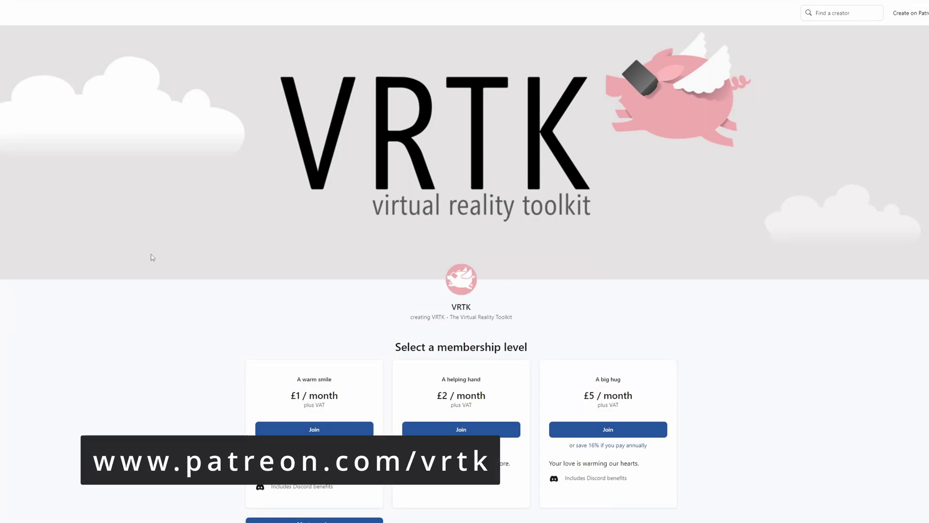
Add the interactions.pointerinteractors package through the Tilia Package Importer, then close the importer.
scroll(151, 258, "down", 6)
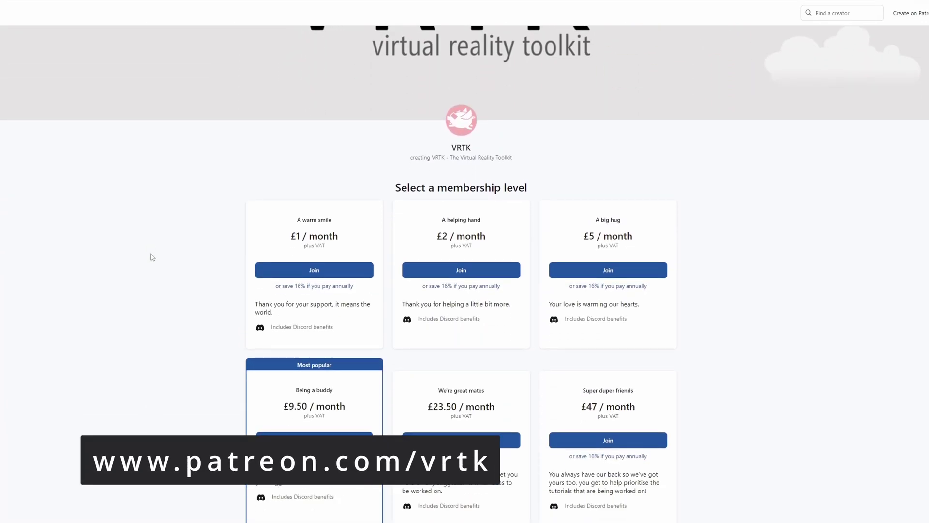
scroll(167, 221, "down", 3)
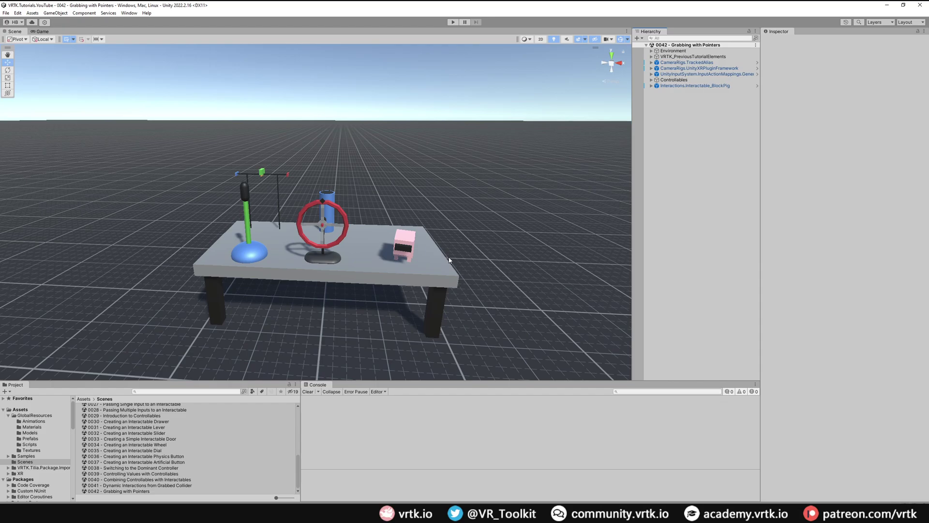
left_click(129, 13)
mouse_move(152, 73)
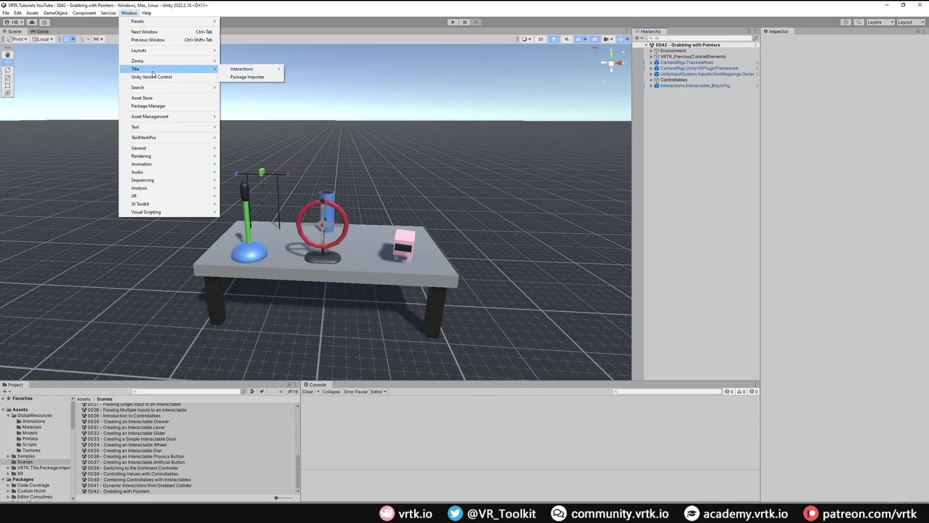
left_click(249, 79)
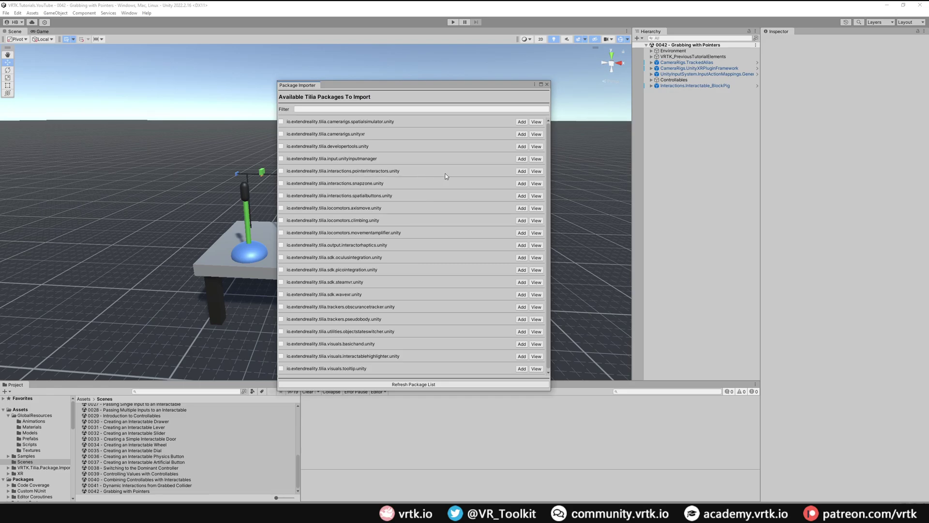
left_click(521, 171)
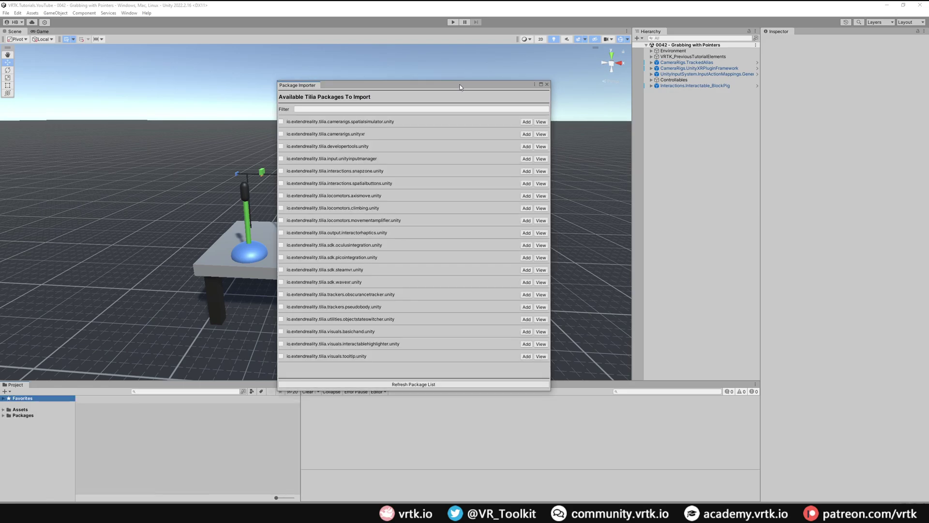
left_click(547, 85)
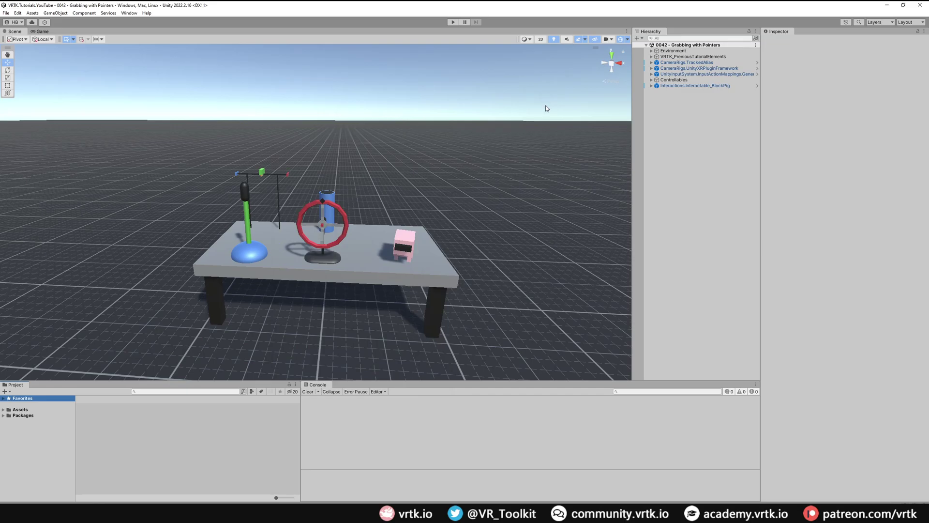
Create an Interactions.PointerInteractors.PointerGrabber from the Hierarchy's Tilia > Prefabs > Interactions > Interactors menu.
right_click(665, 123)
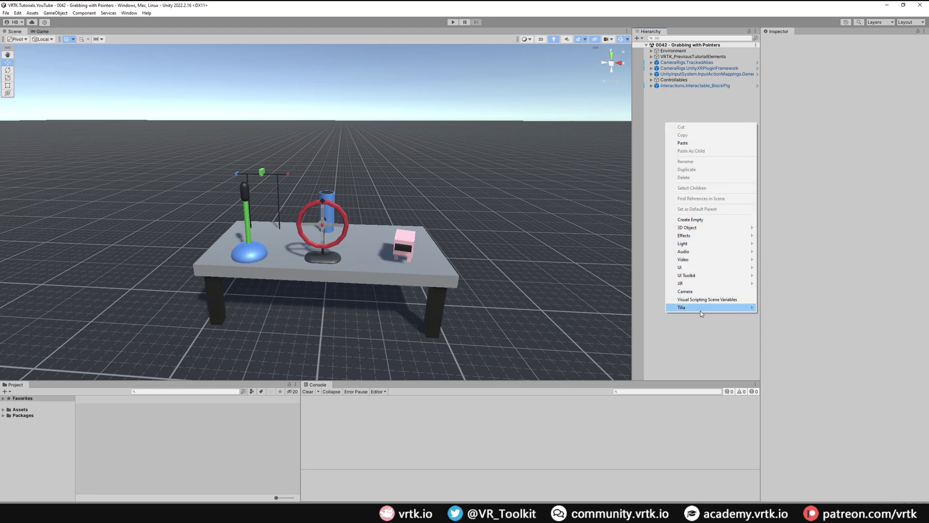
mouse_move(701, 311)
mouse_move(776, 311)
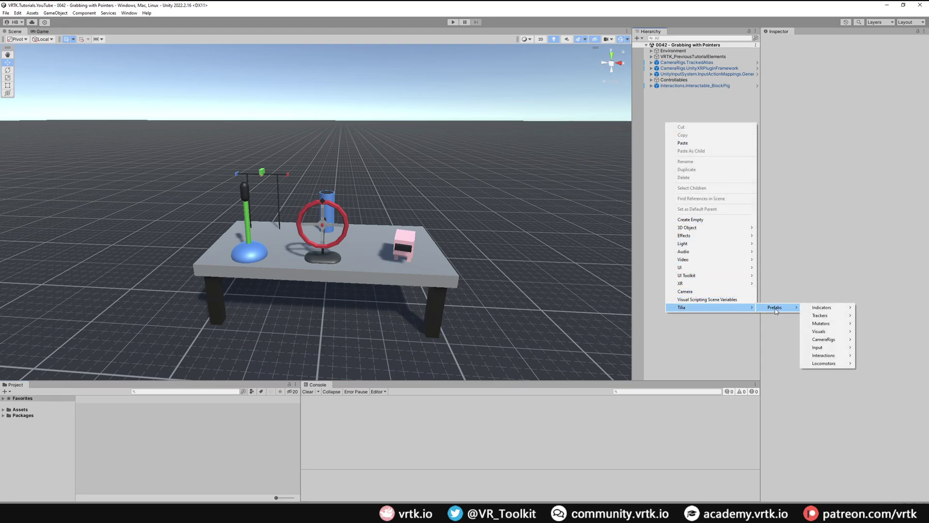
mouse_move(837, 358)
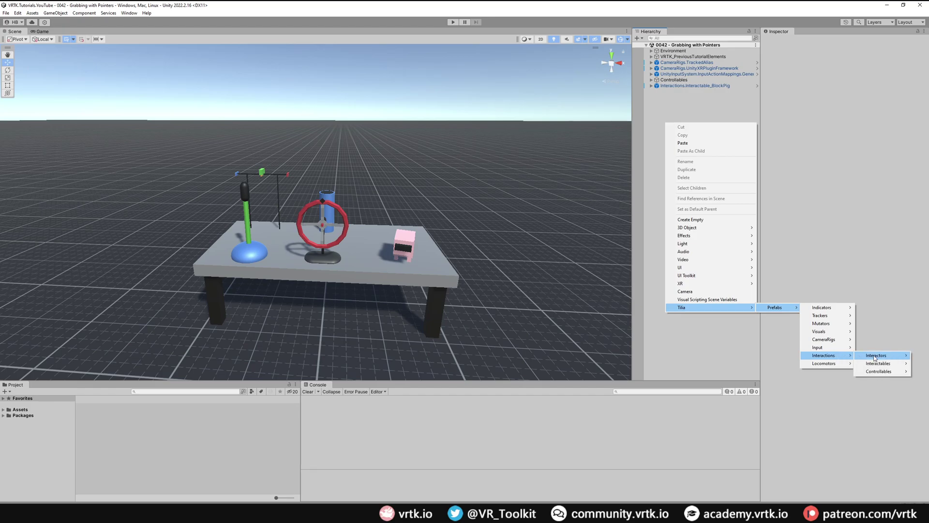
mouse_move(876, 357)
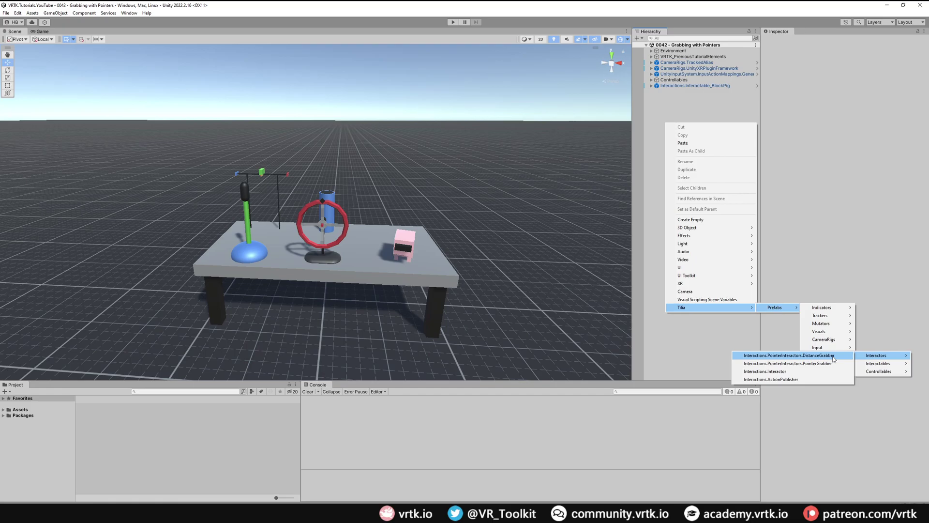
left_click(809, 367)
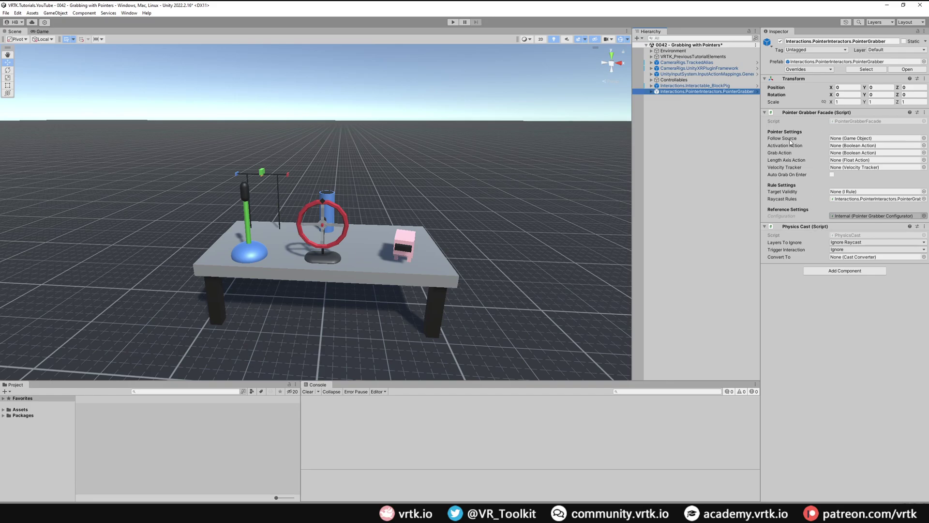
Check which object the existing curved pointer uses as its Follow Source.
left_click(651, 57)
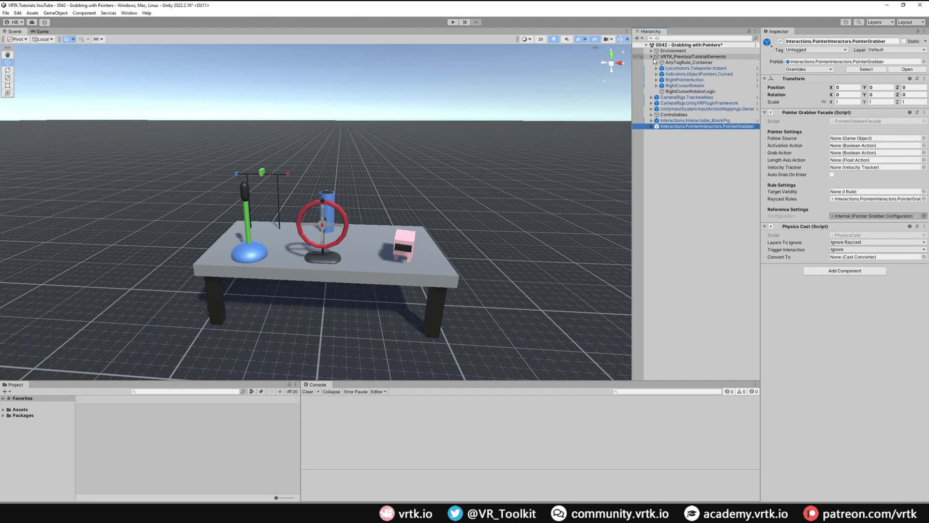
left_click(726, 74)
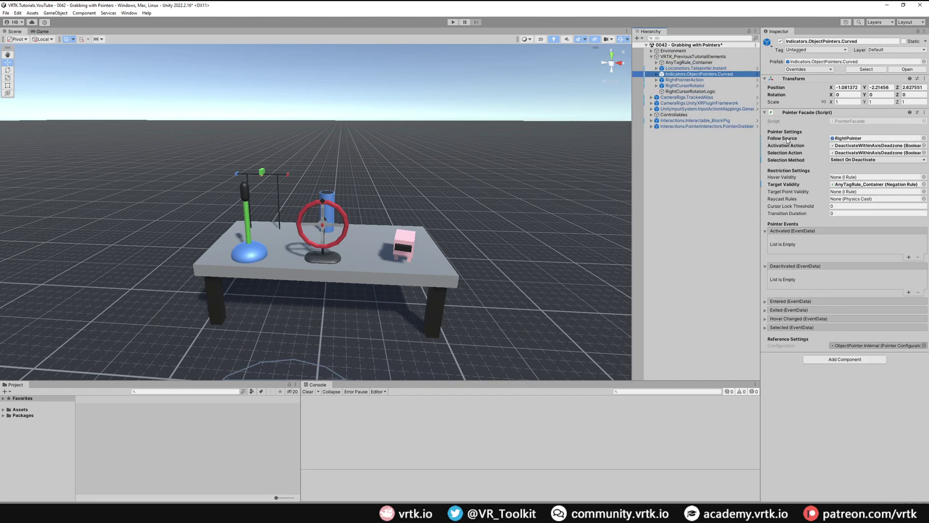
left_click(852, 139)
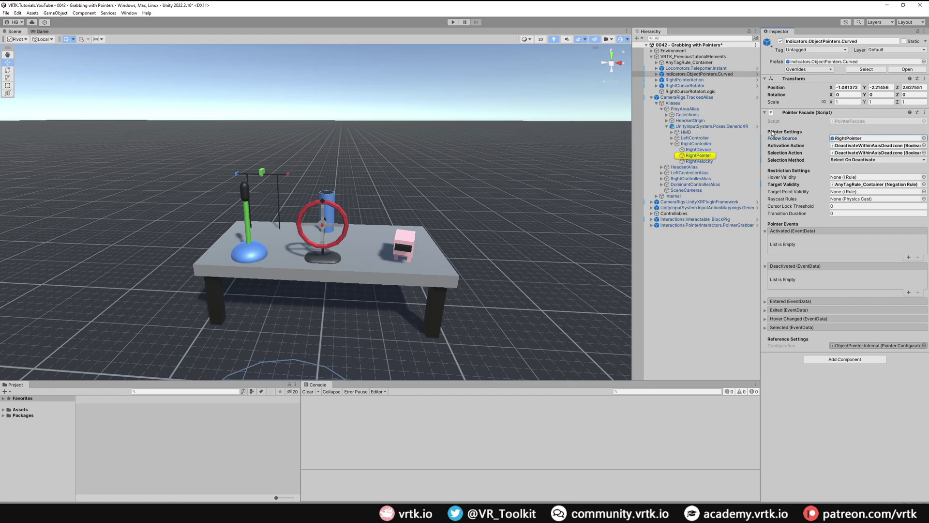
Set the PointerGrabber's Follow Source to LeftController's LeftPointer.
left_click(673, 138)
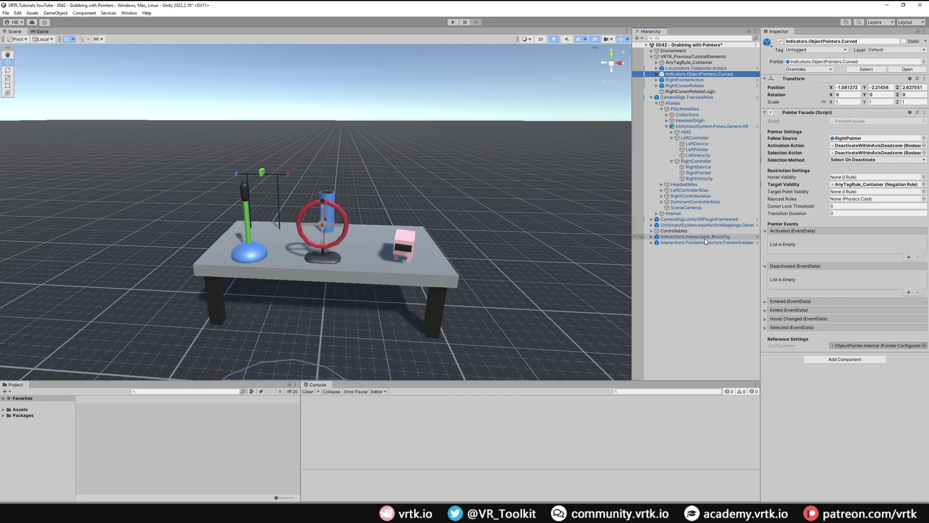
left_click(720, 243)
left_click_drag(693, 151, 843, 140)
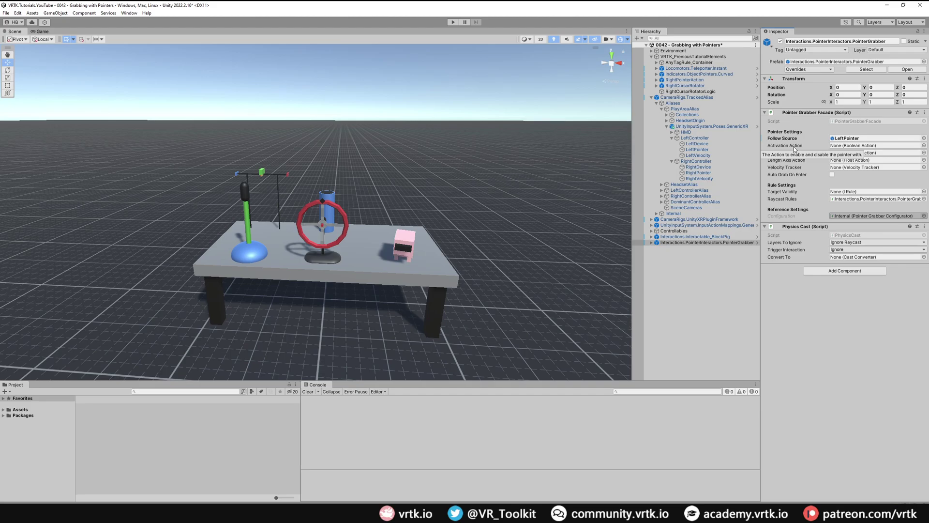
left_click(652, 227)
left_click(652, 225)
Assign LeftPrimaryButton_Press as the activation action and LeftGrip_Press as the grab action.
left_click(657, 232)
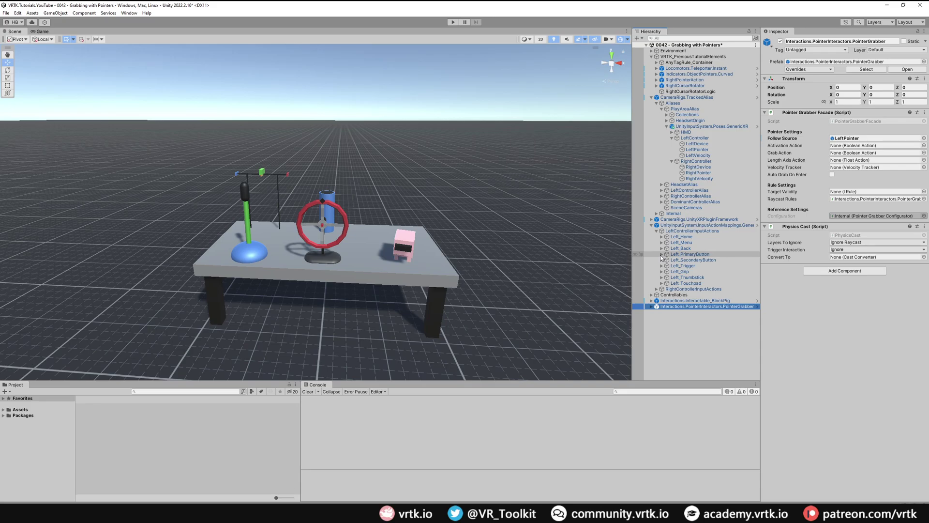
left_click(662, 255)
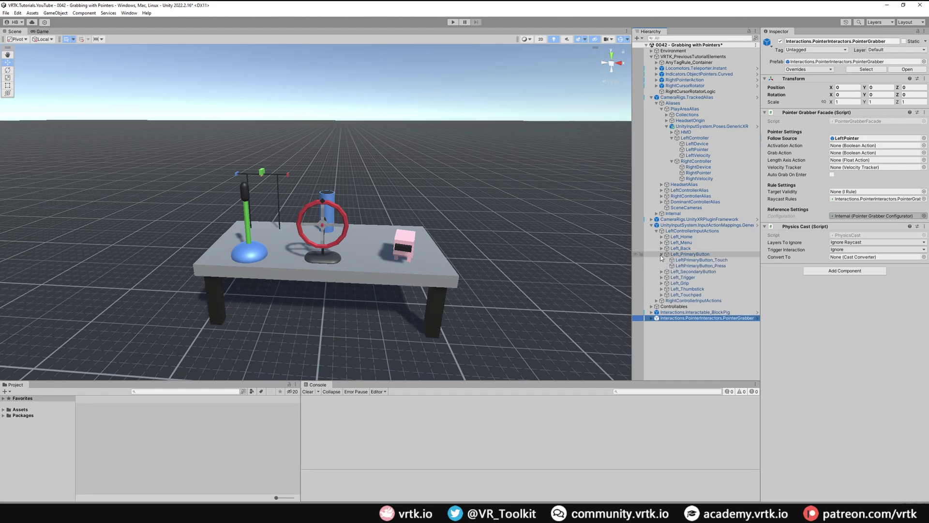
left_click_drag(701, 266, 855, 145)
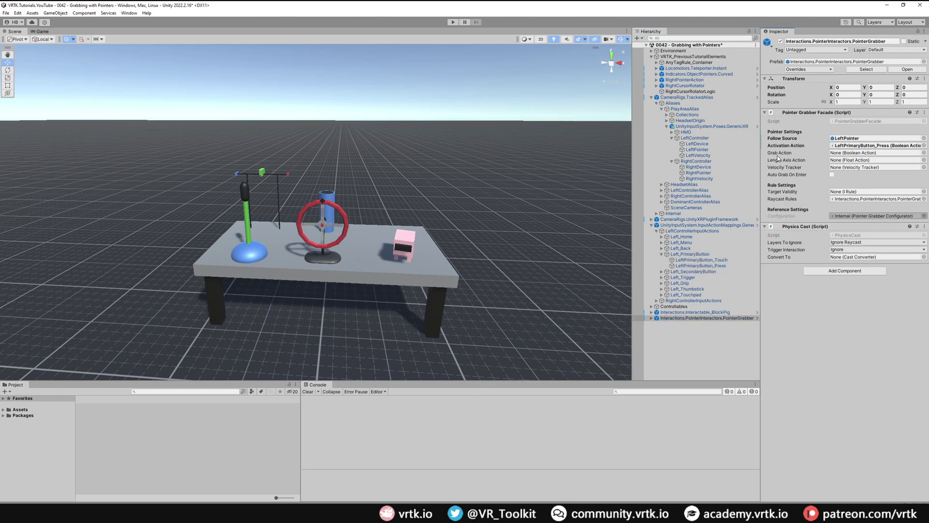
left_click(661, 283)
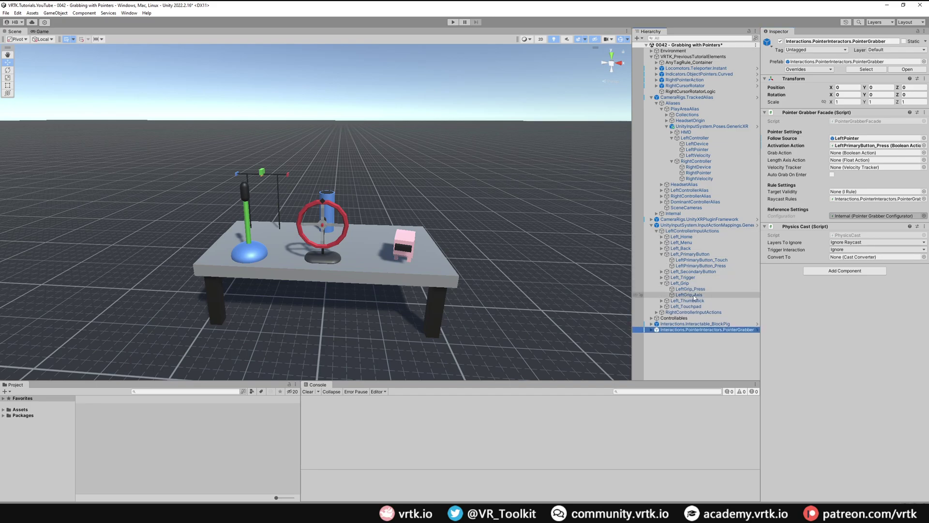
left_click_drag(694, 297, 851, 153)
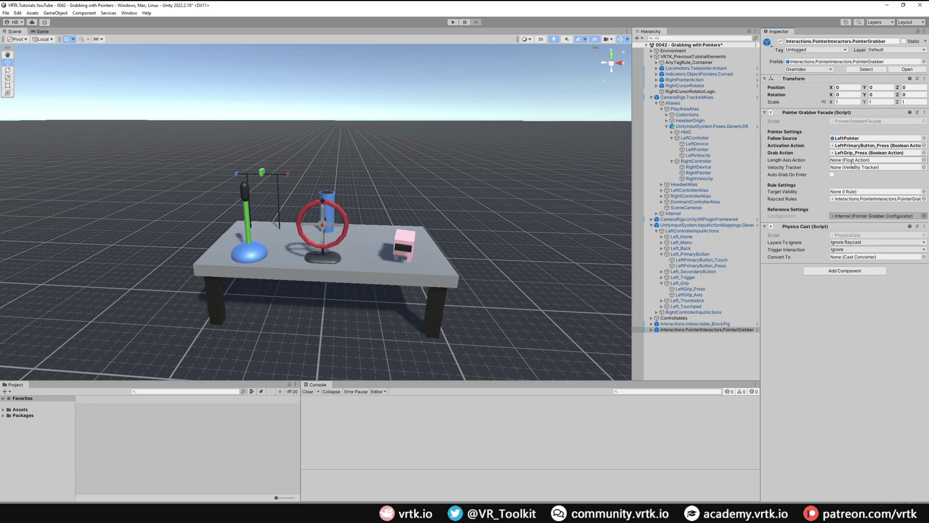
Assign LeftThumbstick_Axis_Vertical as the length action and LeftControllerAlias as the velocity tracker.
left_click(661, 301)
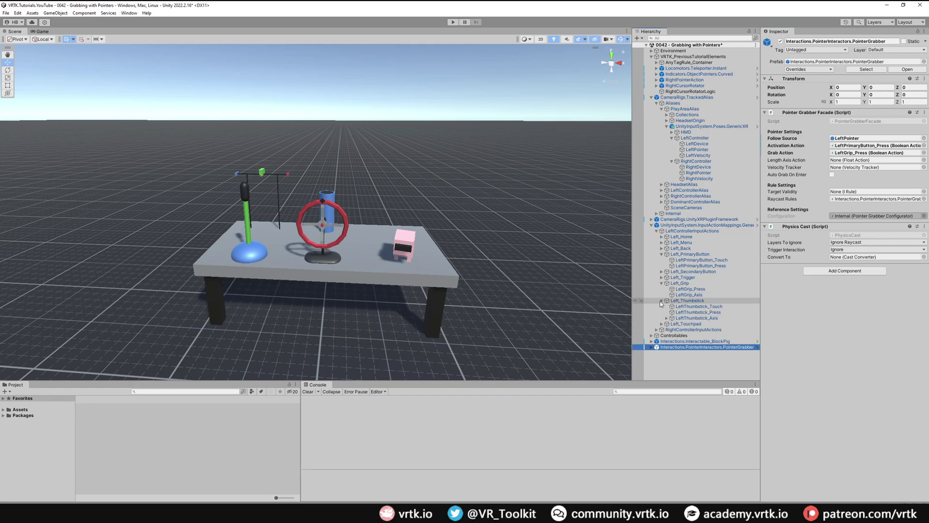
left_click(666, 318)
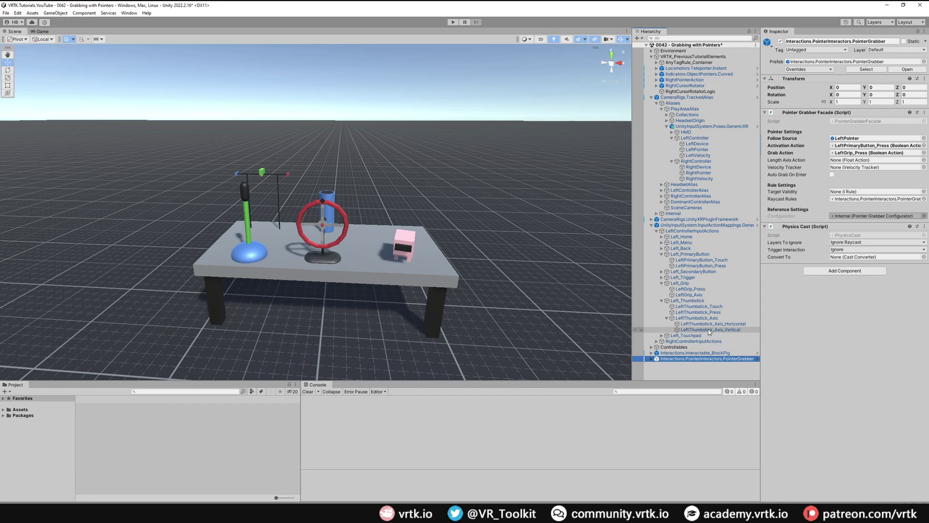
left_click_drag(710, 331, 861, 161)
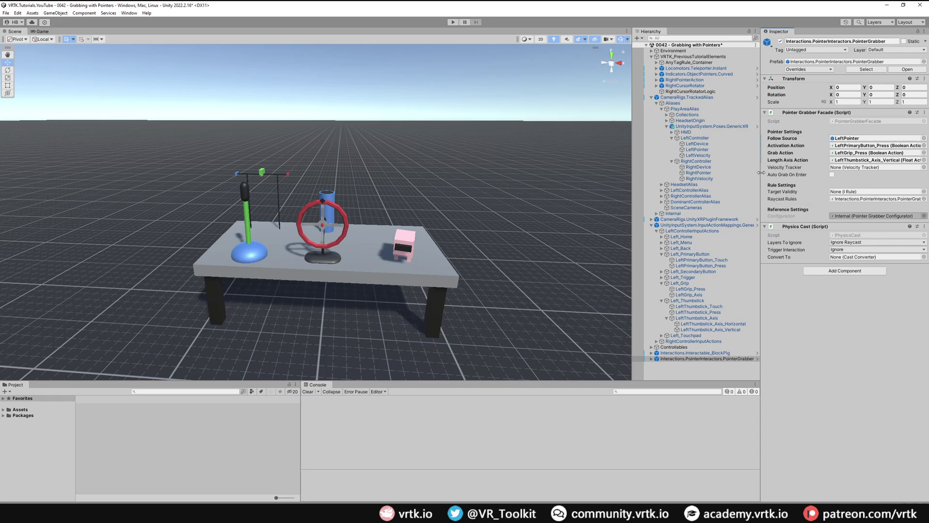
left_click_drag(690, 190, 850, 168)
Inspect the straight pointer's StraightCaster: Drag Effect Density and Drag Curve Offset are both 0.
left_click(651, 359)
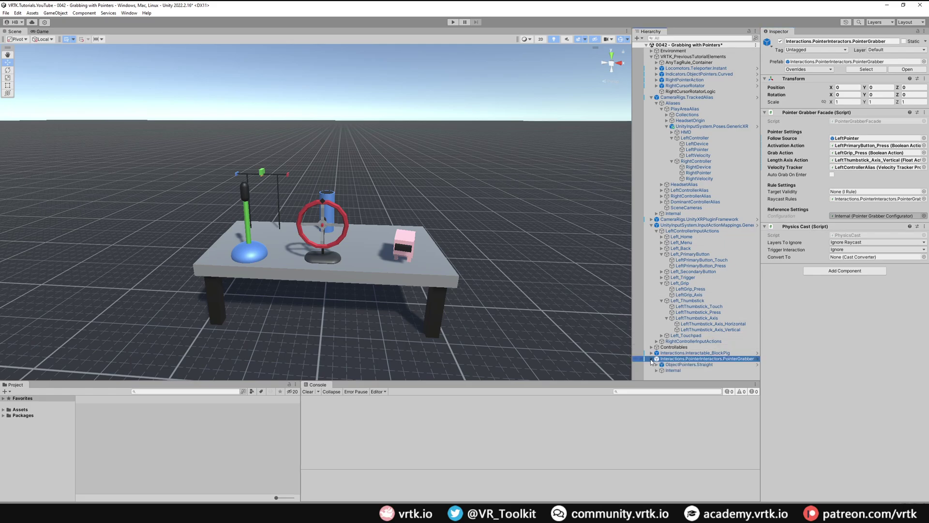
left_click(691, 367)
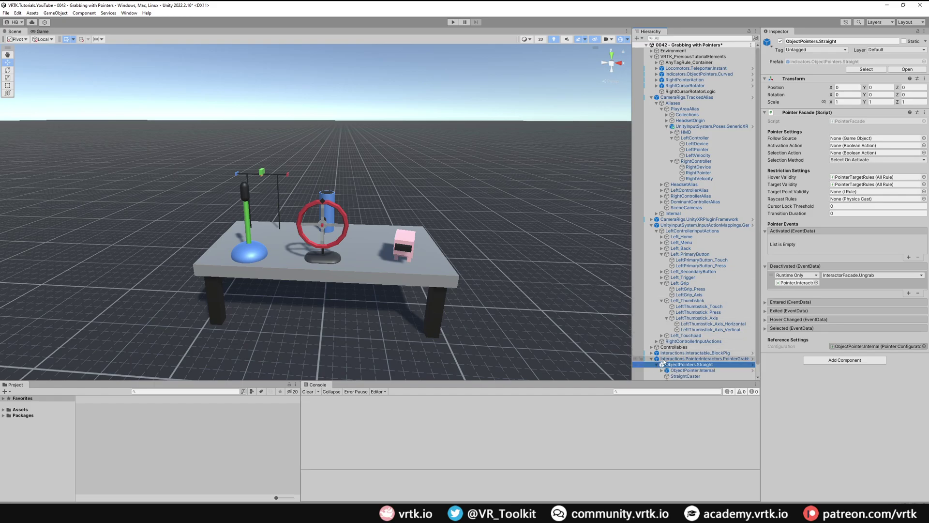
left_click(685, 376)
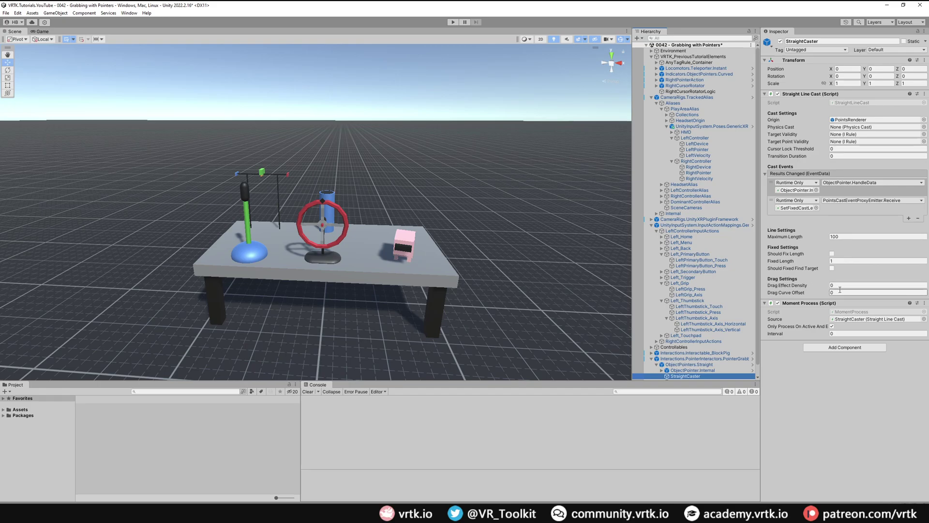
left_click(796, 342)
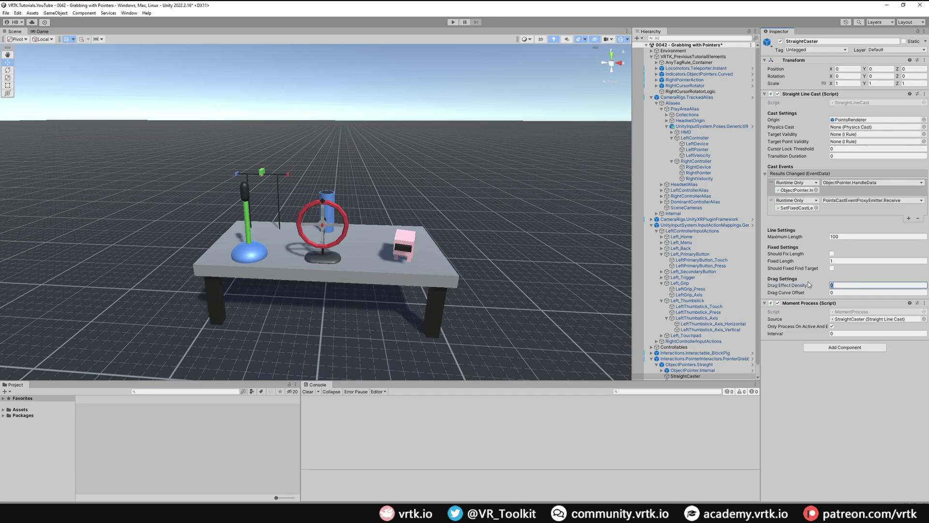
Change ObjectPointers.Straight's Pointer Facade Transition Duration from 0 to 0.3.
left_click(712, 364)
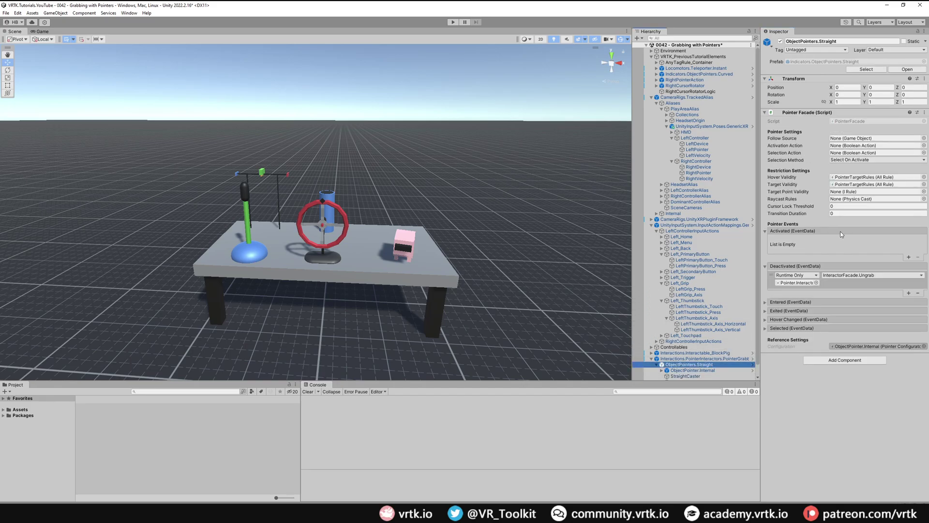
left_click(842, 213)
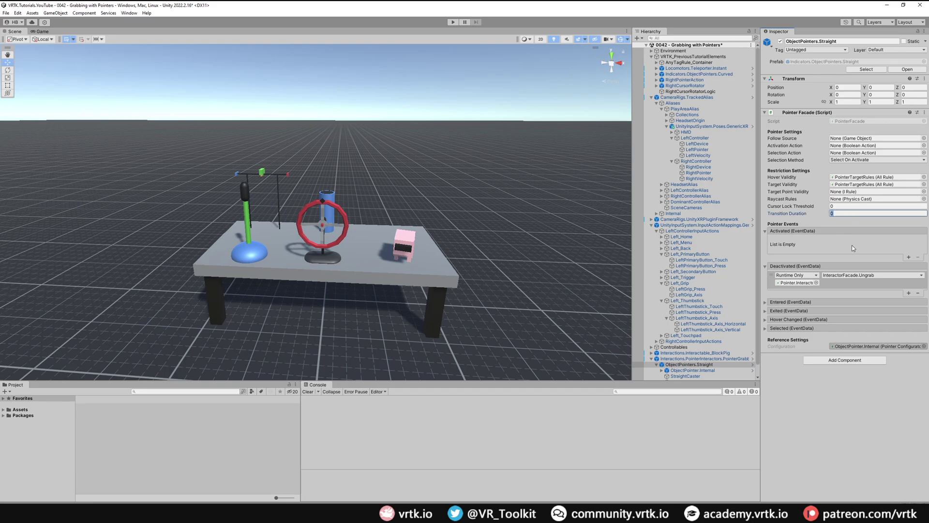
left_click(726, 358)
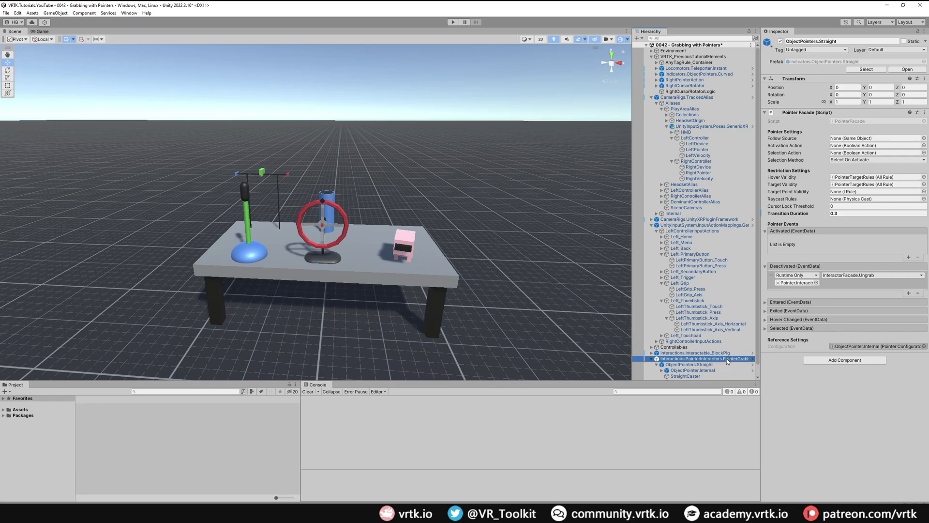